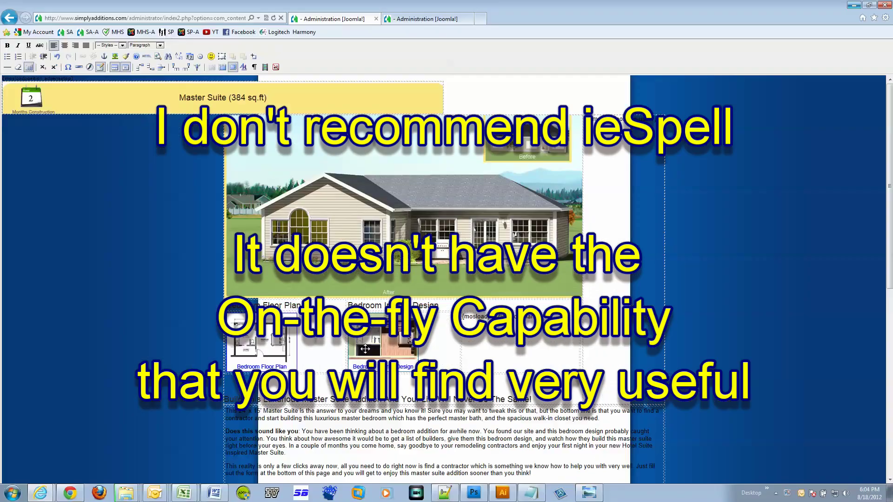
# - Toggle full-screen editing and type 'fwefwe f' after the Master Suite Addition Project link
pyautogui.click(233, 67)
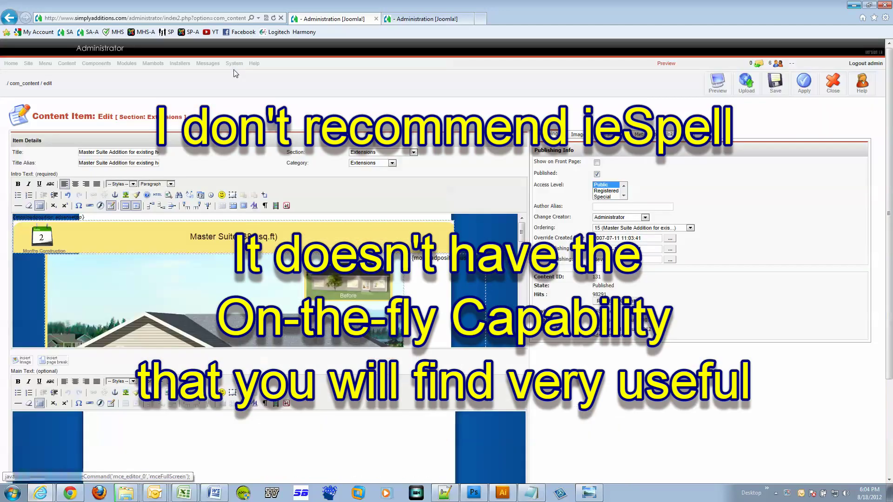
pyautogui.click(233, 206)
pyautogui.scroll(-10, 343, 296)
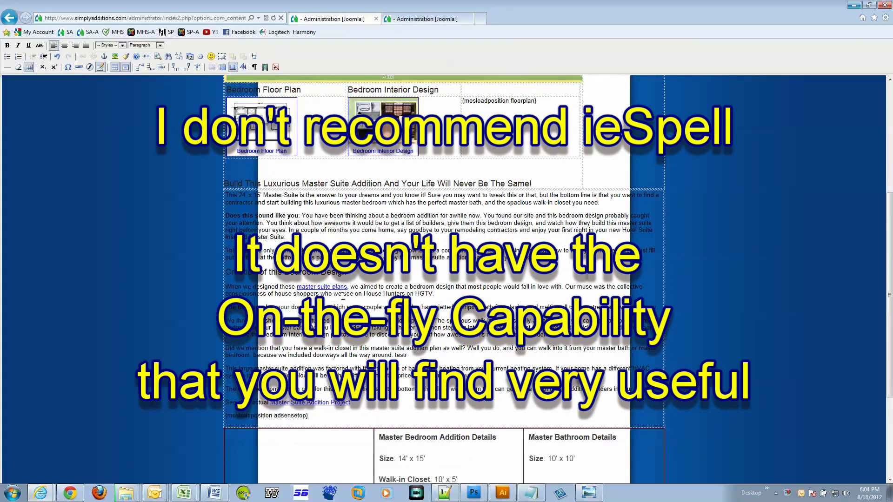
pyautogui.click(402, 405)
pyautogui.write('fwefwe fwe')
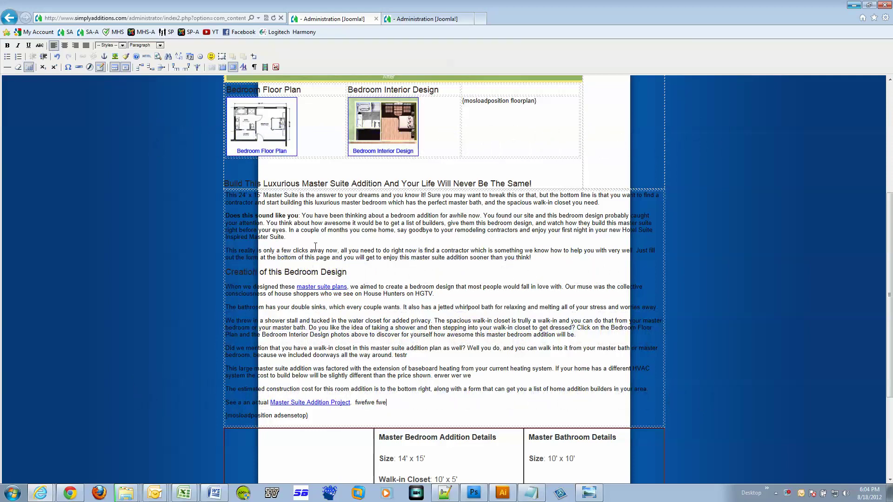
pyautogui.press('super')
# - Run ieSpell from Tools and accept its suggestions, changing mosloadposition to juxtaposition
pyautogui.press('alt')
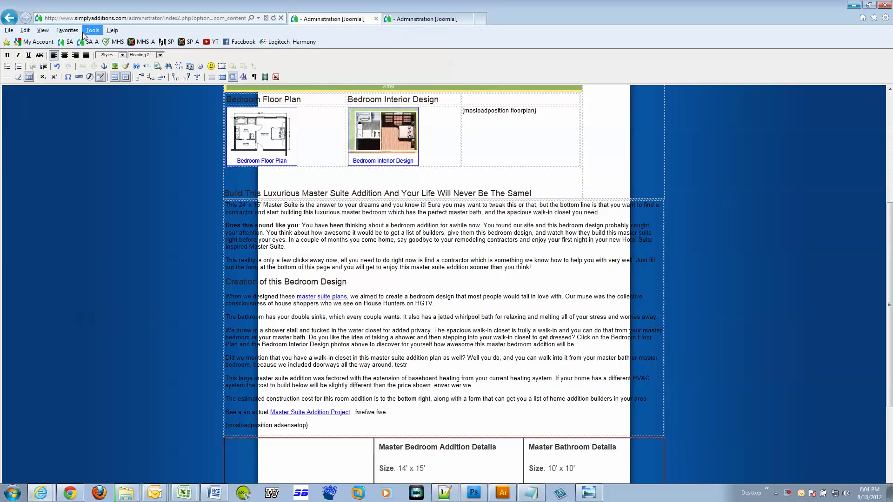
pyautogui.click(92, 31)
pyautogui.click(129, 244)
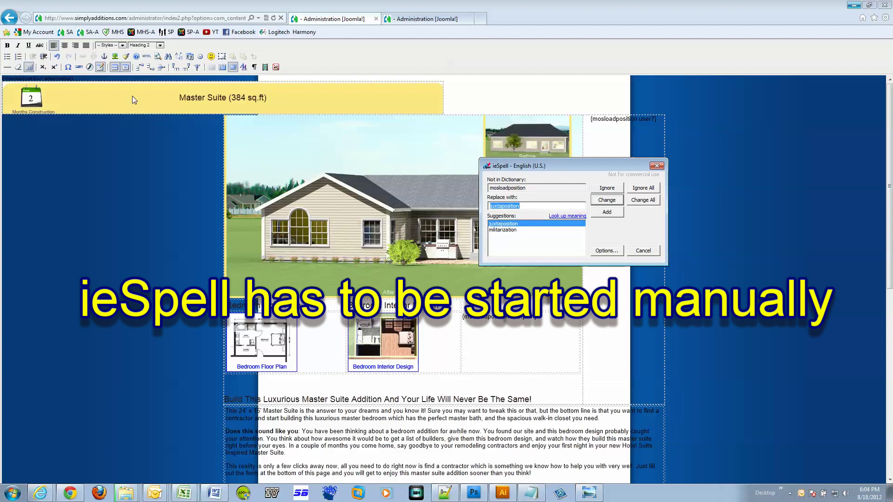
pyautogui.click(614, 201)
pyautogui.click(614, 201)
pyautogui.click(614, 201)
pyautogui.click(656, 166)
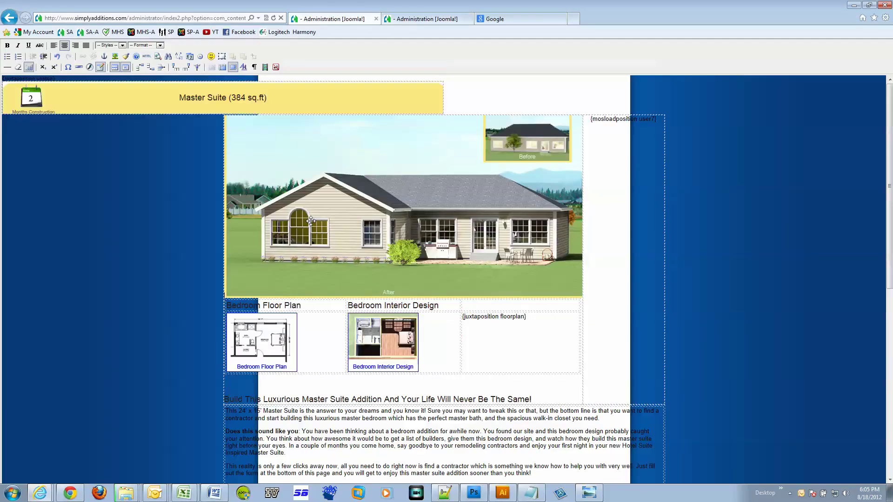
# - Put the caret back in the article text and scroll to review the corrected placeholder
pyautogui.scroll(-5, 372, 279)
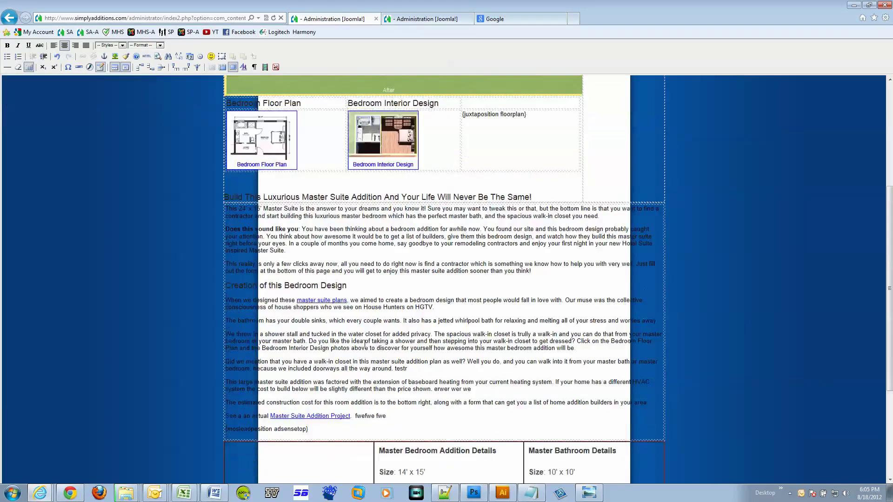
pyautogui.click(367, 327)
pyautogui.scroll(-4, 374, 335)
pyautogui.scroll(8, 404, 335)
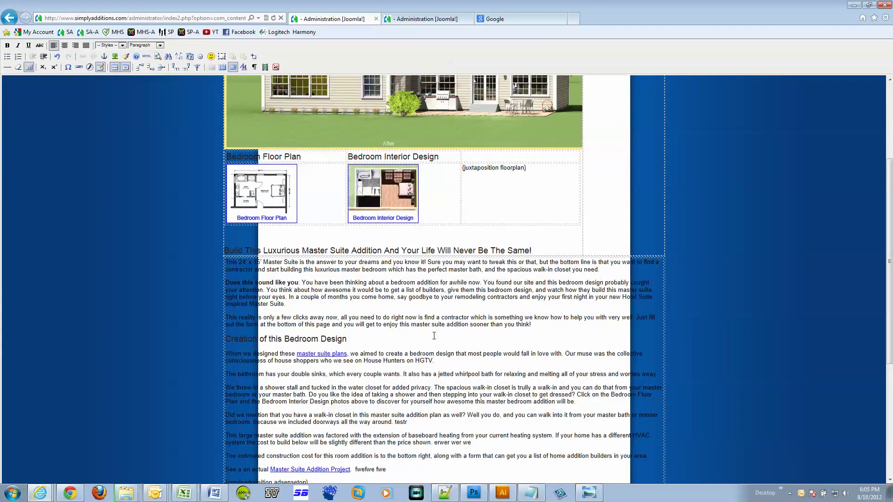
# - Shrink the browser window and open Programs and Features filtered by 'ie'
pyautogui.click(873, 6)
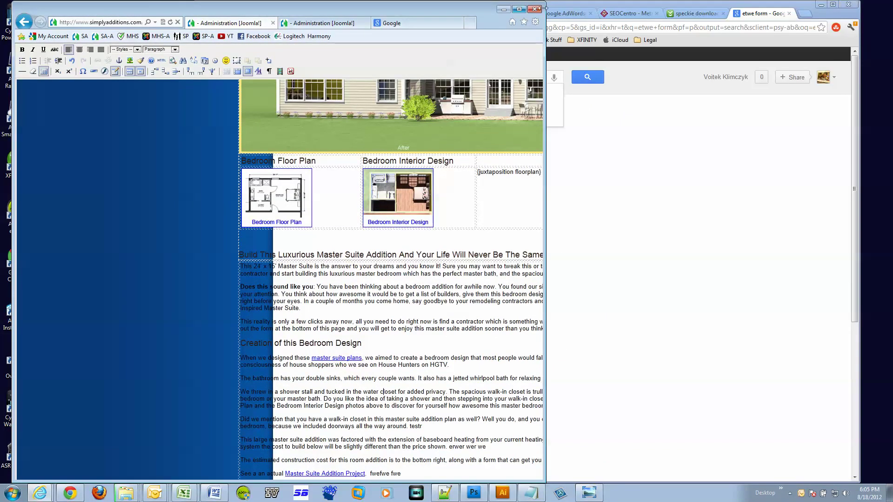
pyautogui.moveTo(543, 4); pyautogui.dragTo(442, 3)
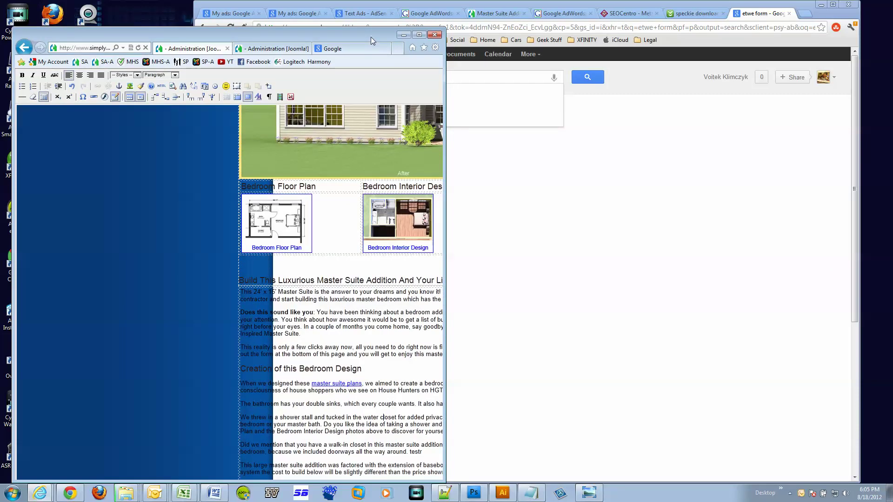
pyautogui.moveTo(371, 12); pyautogui.dragTo(476, 18)
pyautogui.click(12, 493)
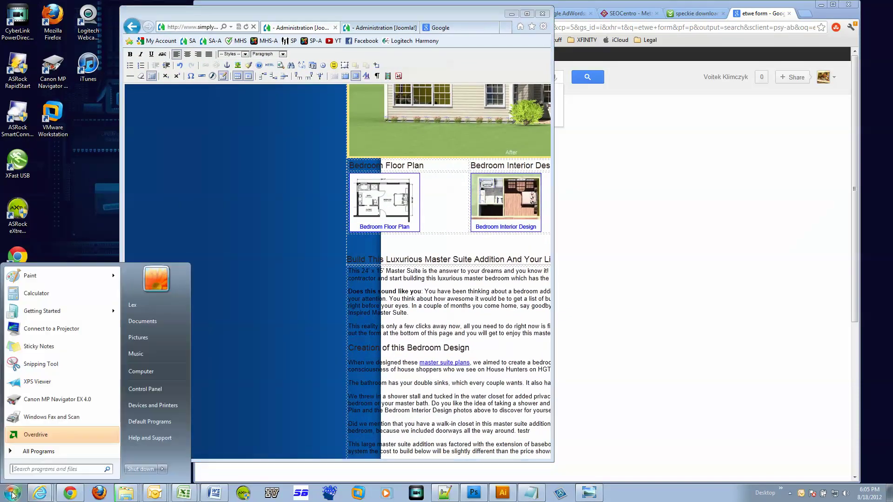
pyautogui.click(146, 388)
pyautogui.click(418, 269)
pyautogui.click(754, 114)
pyautogui.write('ie')
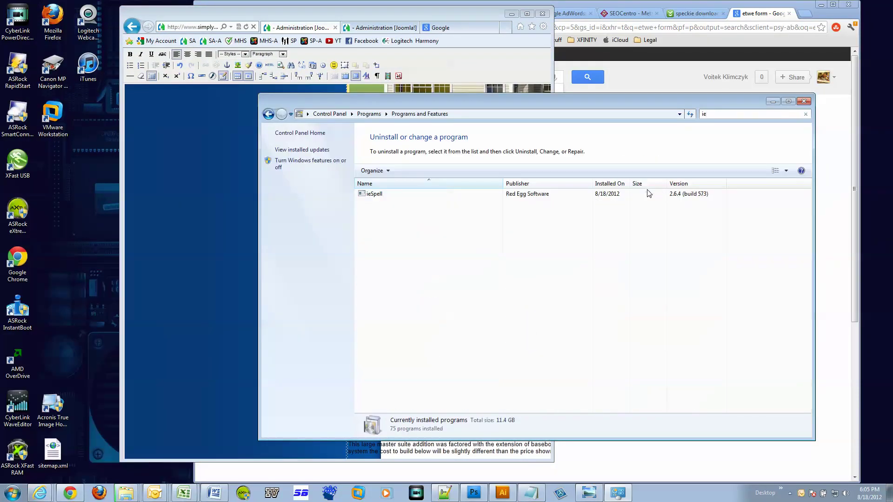
# - Uninstall ieSpell including its dictionaries, then close the uninstaller and programs list
pyautogui.click(372, 194)
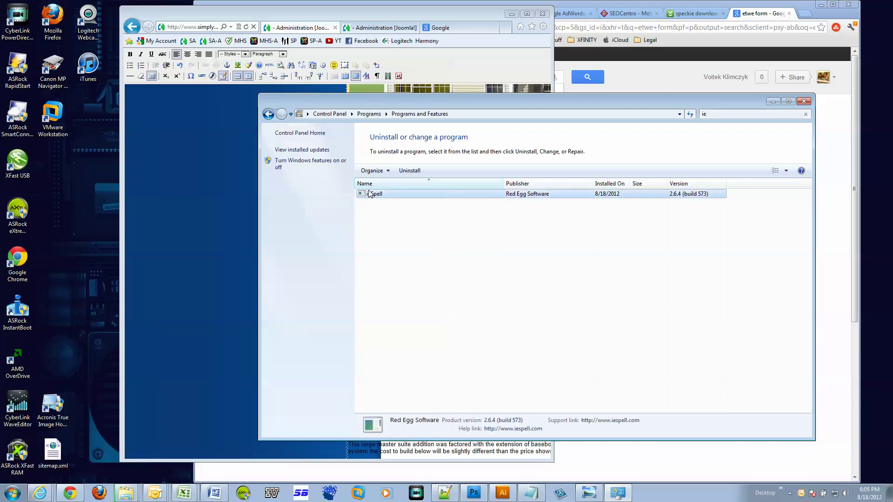
pyautogui.rightClick(513, 202)
pyautogui.click(523, 203)
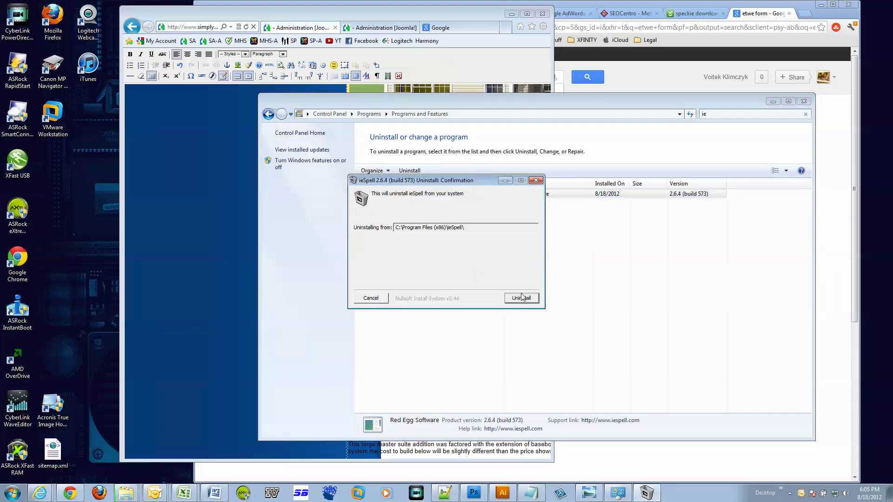
pyautogui.click(521, 298)
pyautogui.click(471, 278)
pyautogui.click(378, 217)
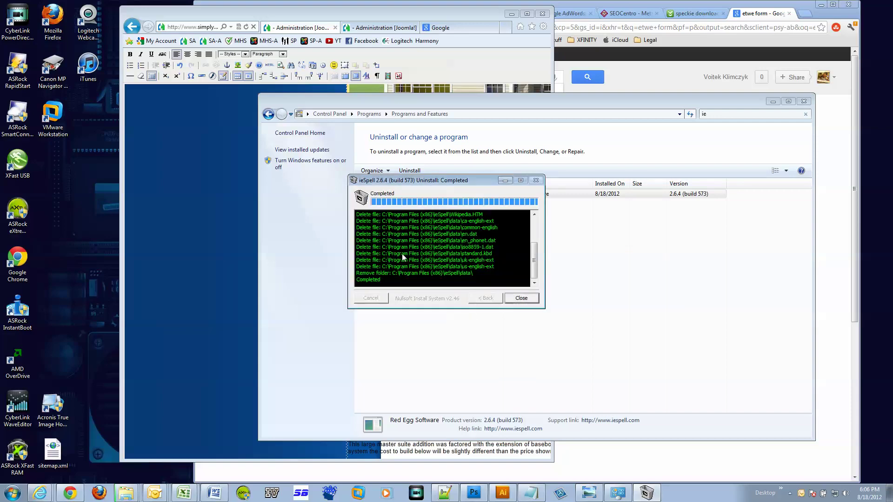
pyautogui.click(532, 301)
pyautogui.click(803, 101)
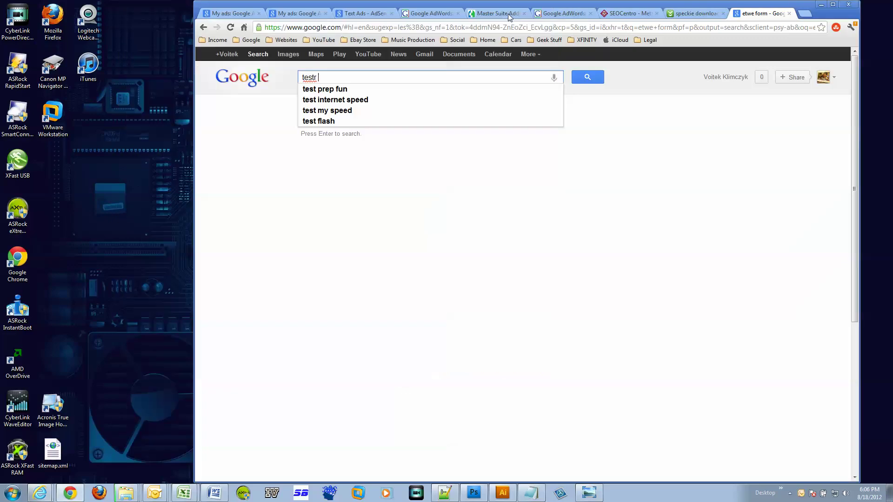
# - From the Cnet speckie search results, save SpeckieSetup.exe to the APPS folder on drive D
pyautogui.click(512, 14)
pyautogui.click(725, 16)
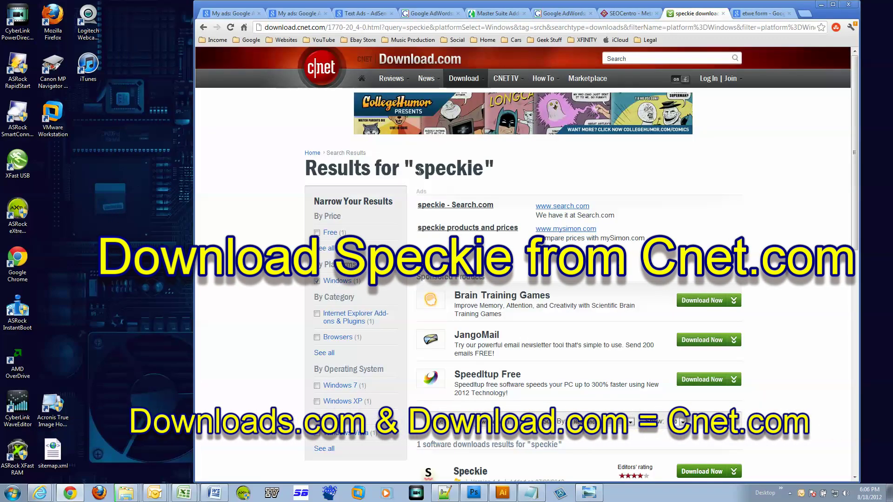
pyautogui.moveTo(420, 171); pyautogui.dragTo(484, 171)
pyautogui.scroll(-3, 471, 241)
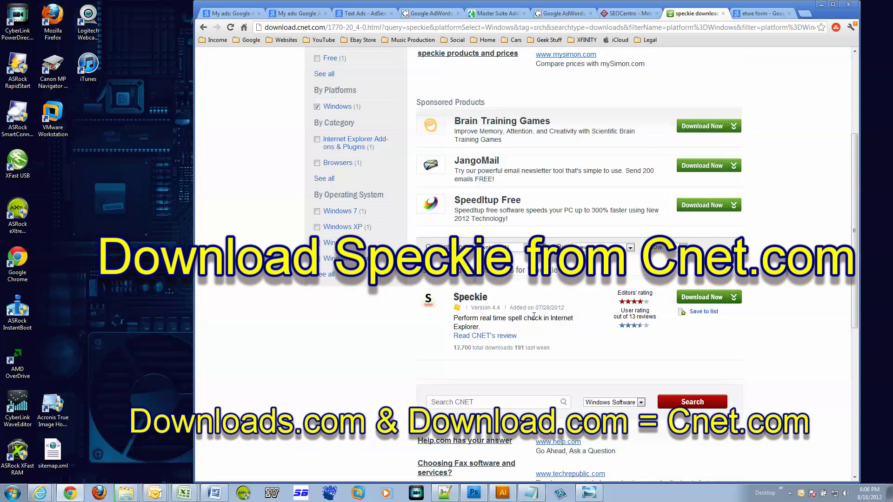
pyautogui.click(708, 300)
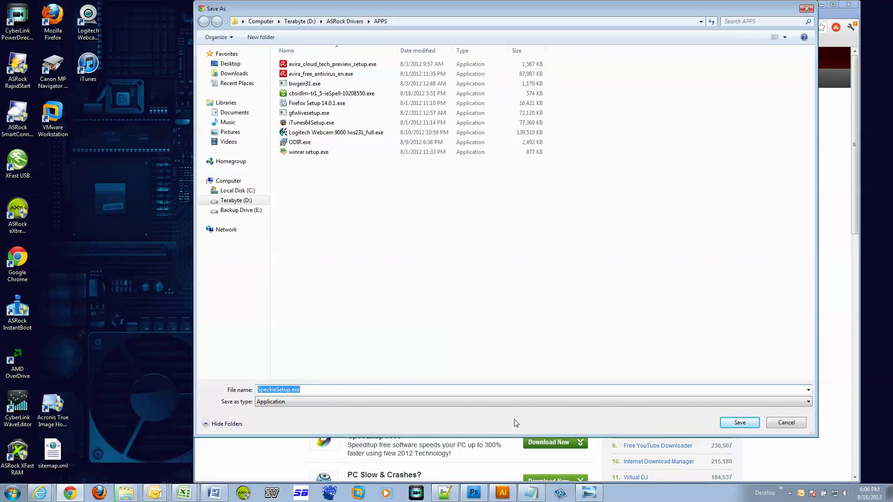
pyautogui.click(740, 422)
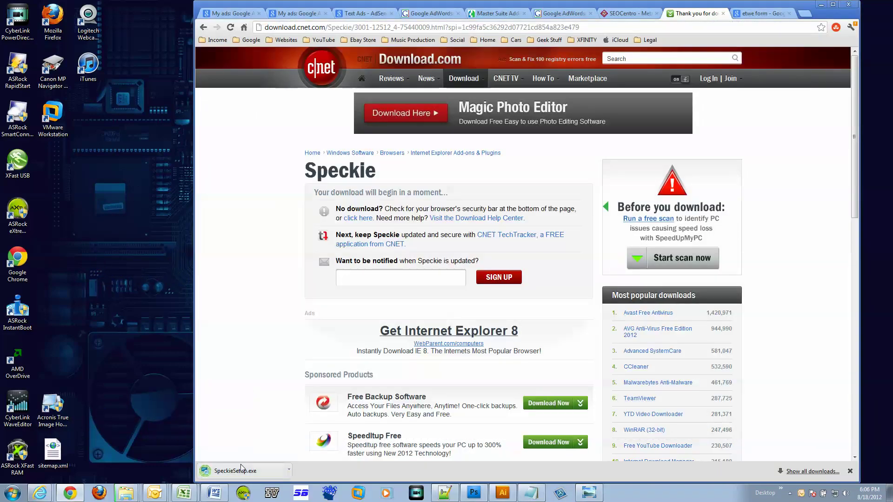
# - Run SpeckieSetup.exe, let it close Internet Explorer, accept the licence, and finish installing
pyautogui.click(821, 4)
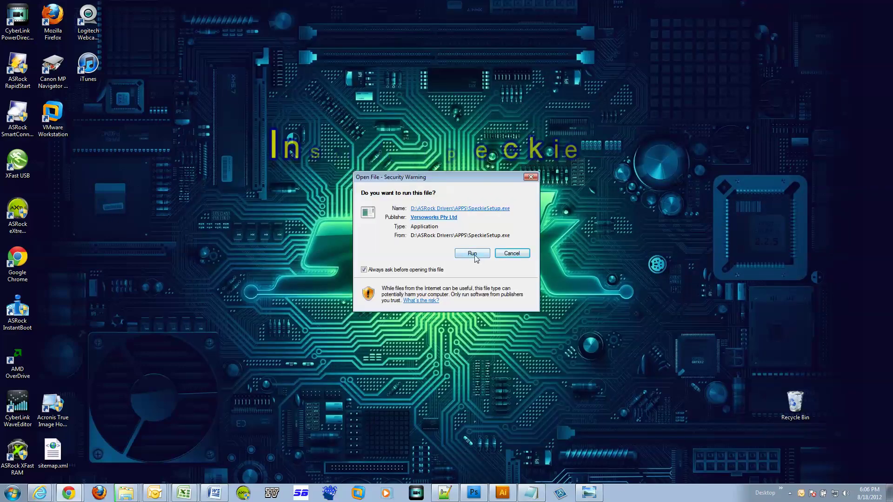
pyautogui.click(470, 253)
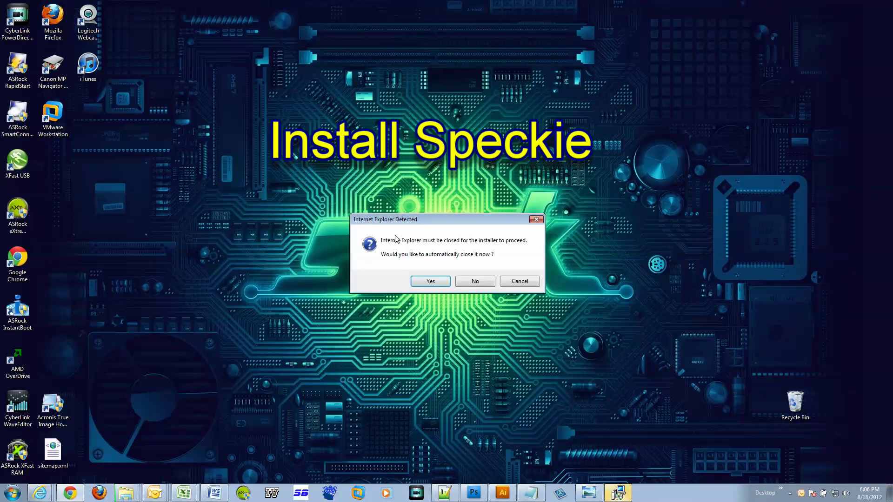
pyautogui.click(439, 284)
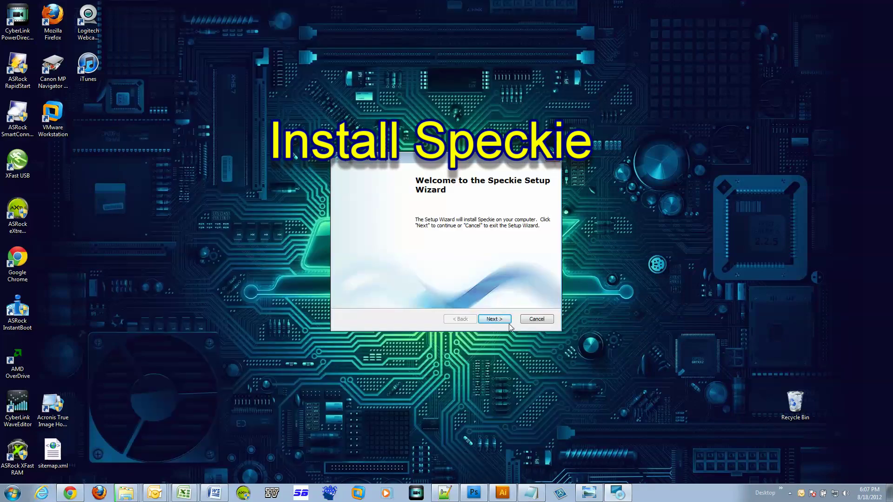
pyautogui.click(494, 319)
pyautogui.hotkey('alt', 'a')
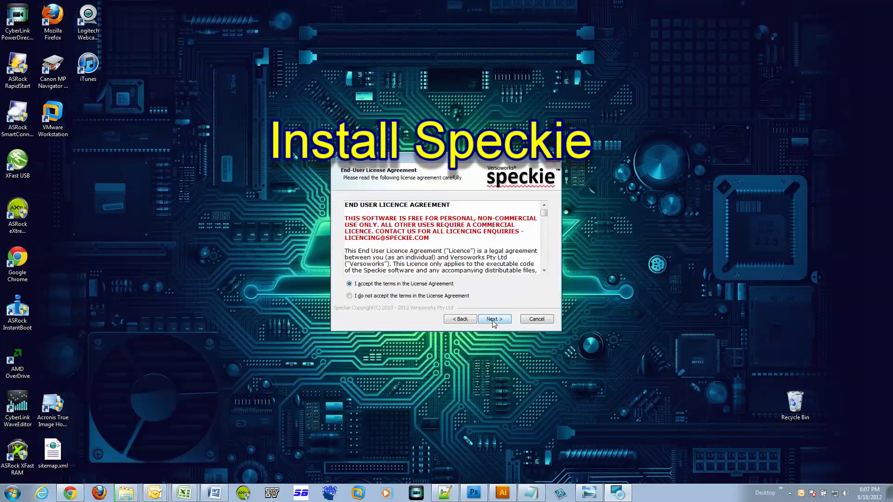
pyautogui.click(494, 319)
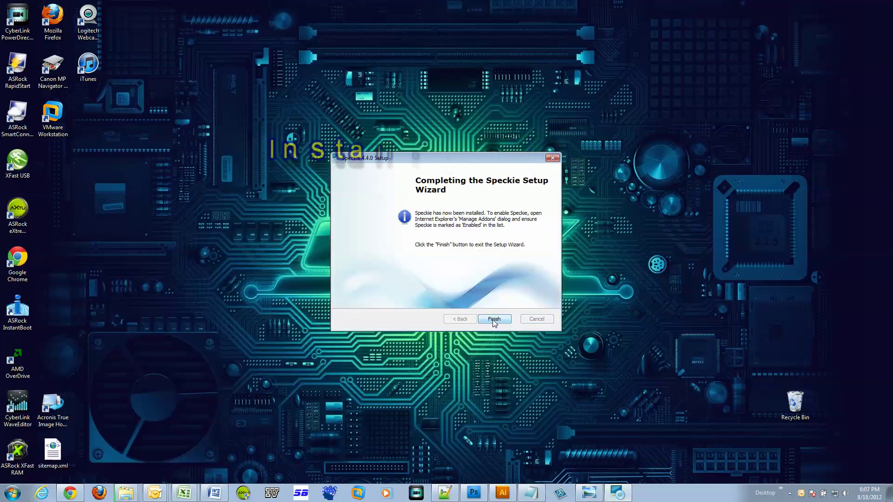
pyautogui.click(494, 320)
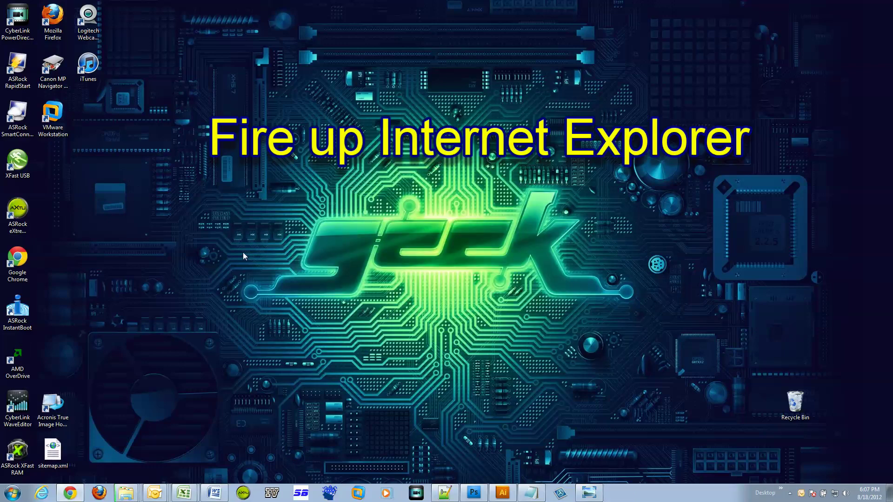
# - Launch Internet Explorer, enable the Speckie add-on, and close the article back to the content list
pyautogui.click(42, 492)
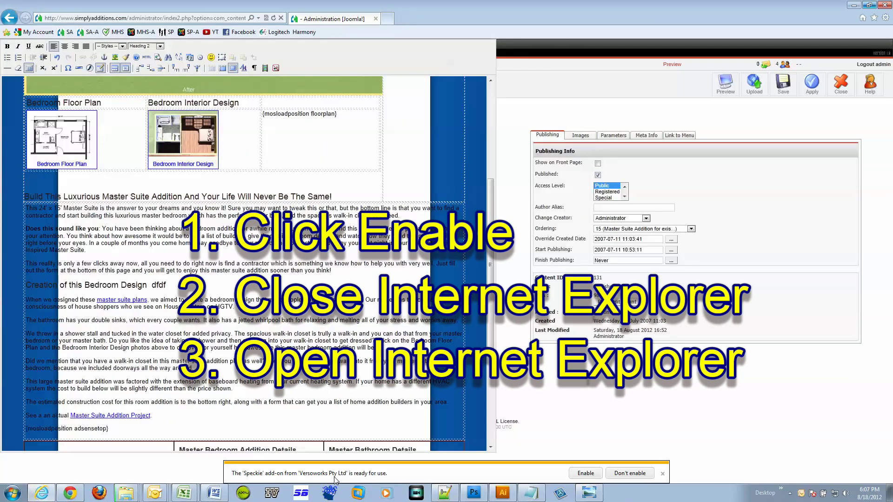
pyautogui.click(598, 477)
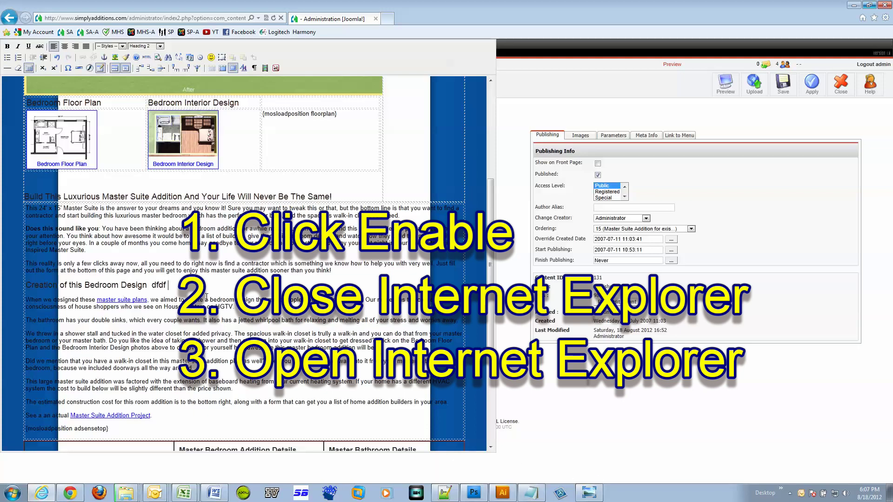
pyautogui.click(206, 297)
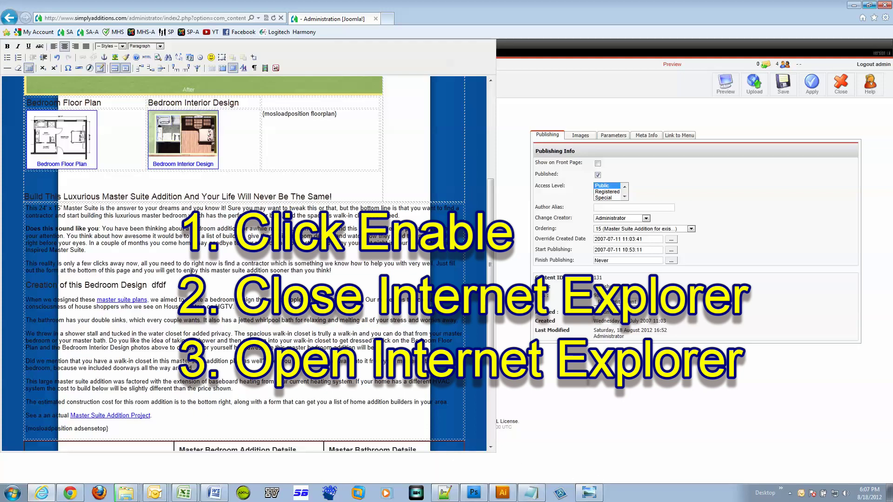
pyautogui.click(844, 90)
# - Reopen the Master Suite article full-screen and type 'sdfs' to test for spelling underlines
pyautogui.click(113, 198)
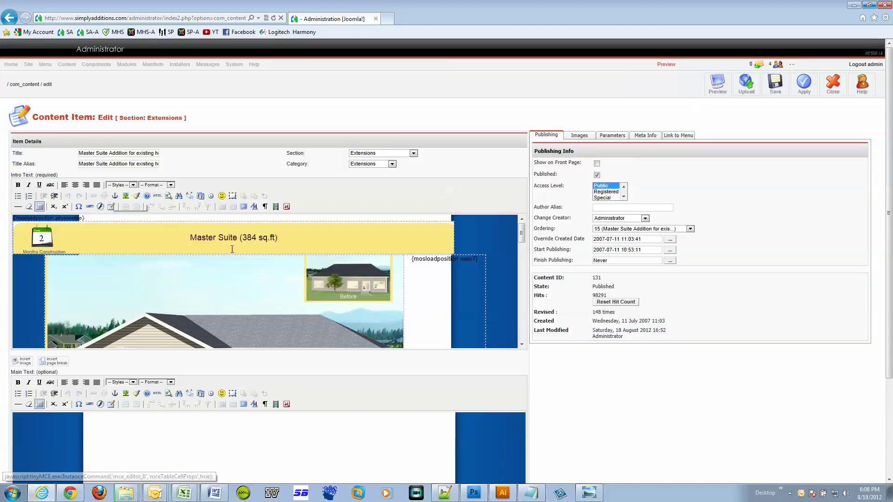
pyautogui.click(243, 206)
pyautogui.scroll(-5, 437, 279)
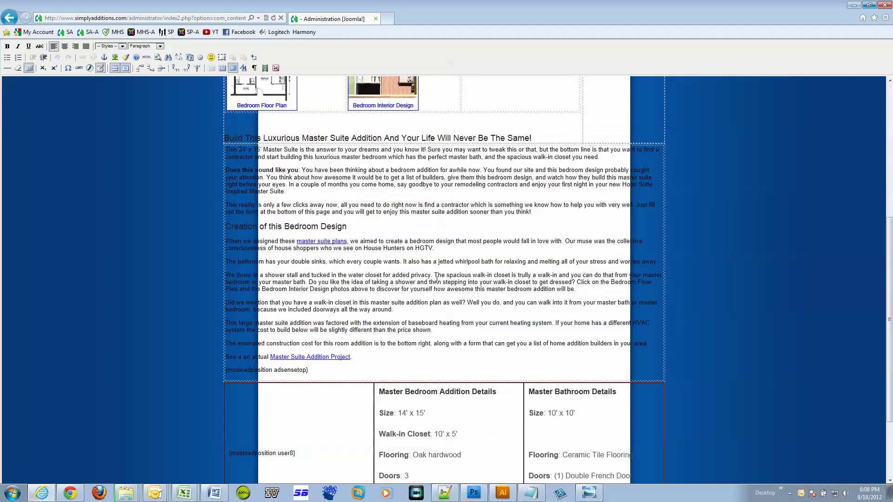
pyautogui.click(481, 231)
pyautogui.write('sdfs')
pyautogui.click(417, 344)
pyautogui.rightClick(423, 302)
pyautogui.click(392, 290)
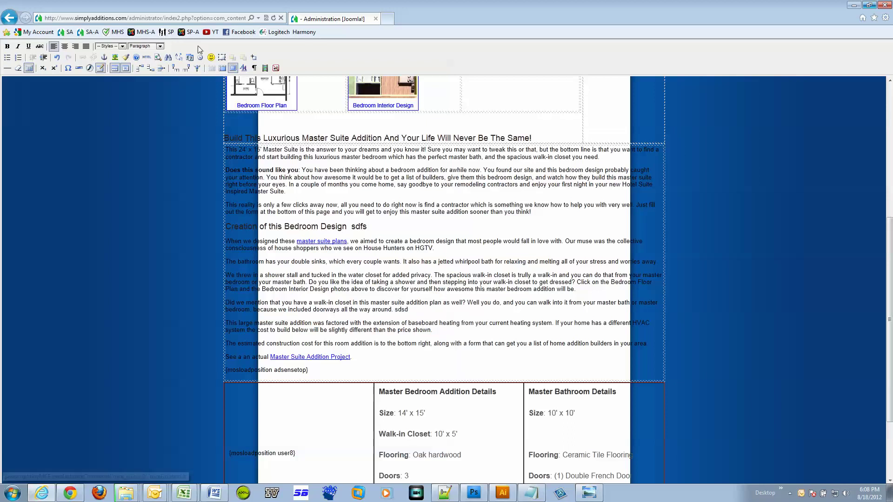
# - Restart Internet Explorer and type 'sdfsd' after 'sooner than you think!' to check Speckie's suggestions
pyautogui.click(885, 6)
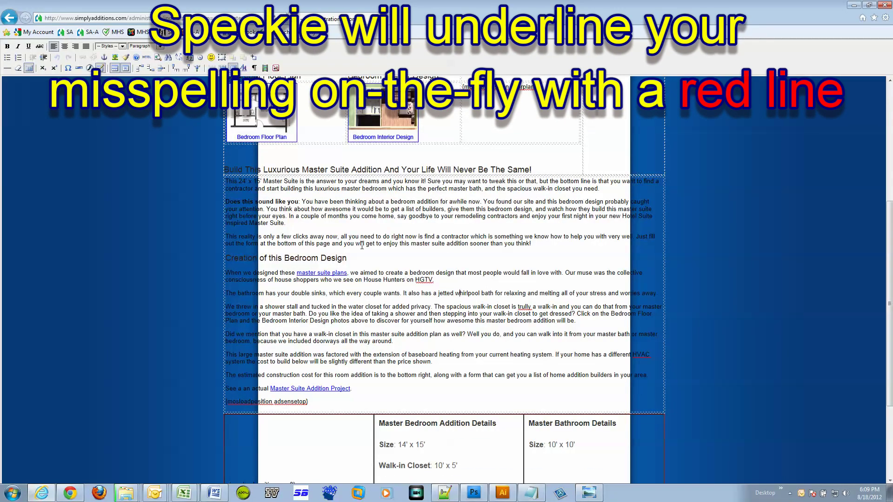
pyautogui.click(558, 242)
pyautogui.write('sdfsd')
pyautogui.rightClick(541, 245)
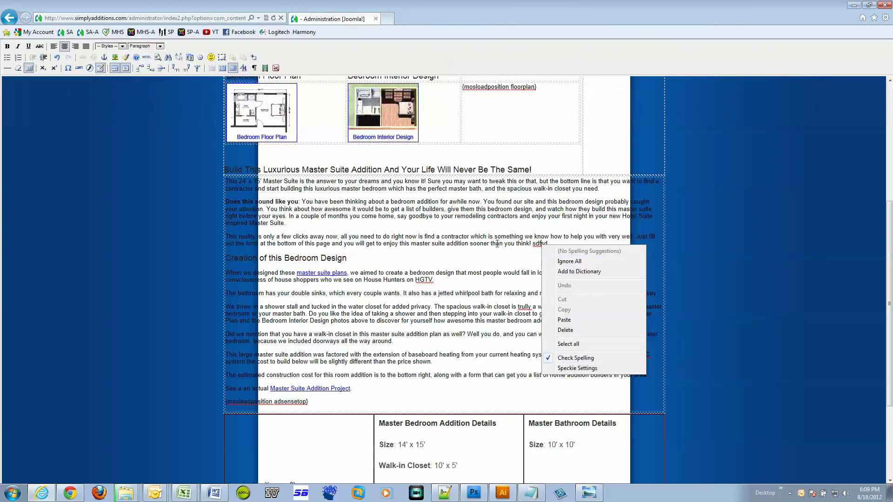
pyautogui.click(504, 349)
# - Correct the misspelled 'trully' to 'truly' using Speckie's right-click suggestion
pyautogui.rightClick(524, 307)
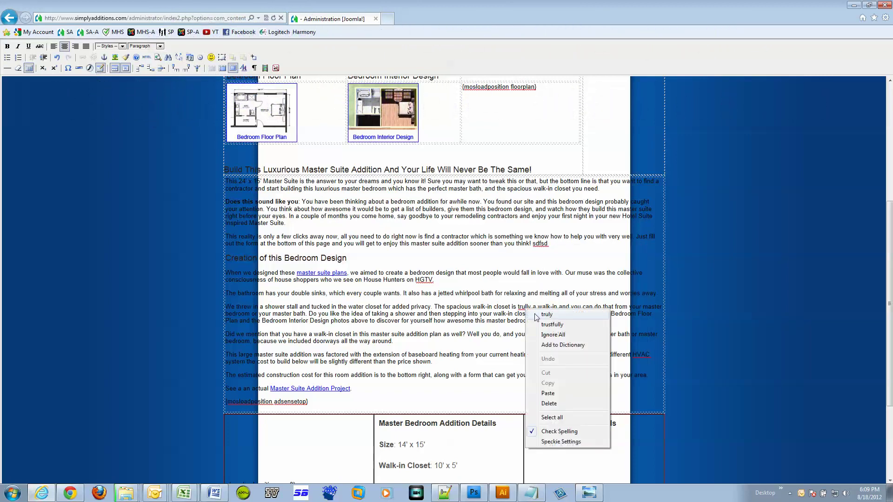
pyautogui.click(546, 315)
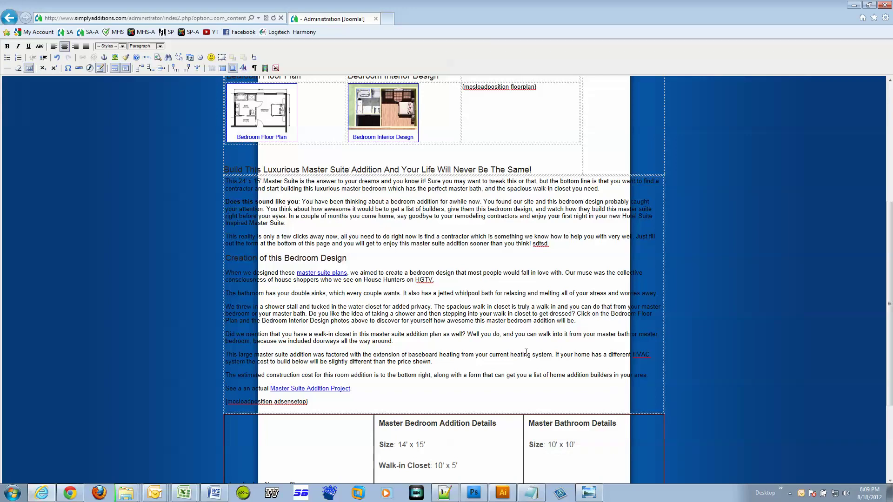
pyautogui.scroll(-2, 415, 328)
pyautogui.scroll(4, 413, 326)
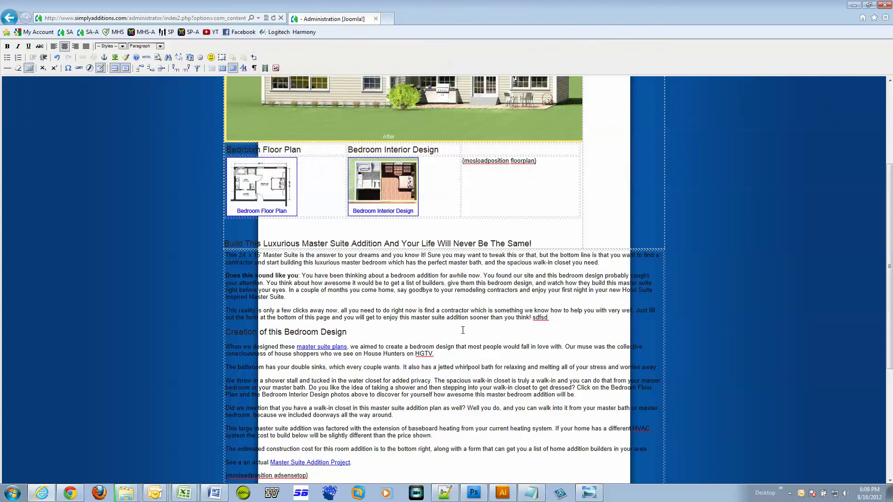
# - Remove the test word 'sdfsd' so the paragraph ends with 'sooner than you think!'
pyautogui.scroll(-3, 462, 330)
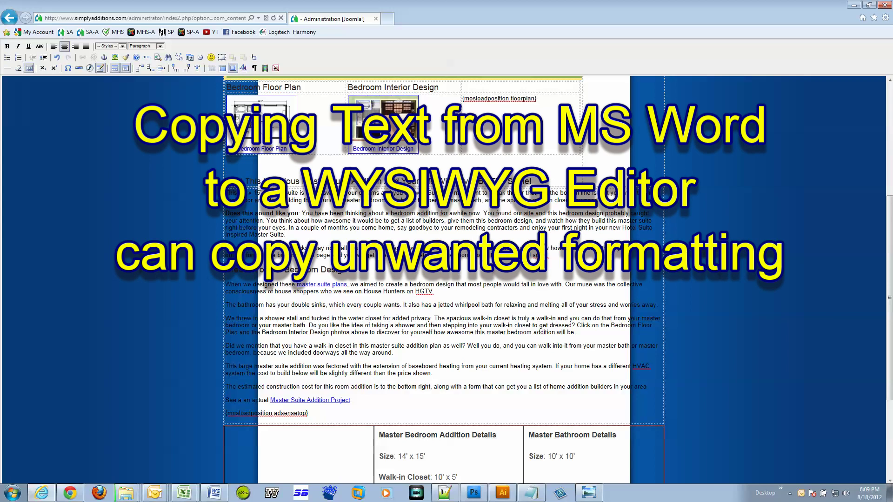
pyautogui.click(535, 255)
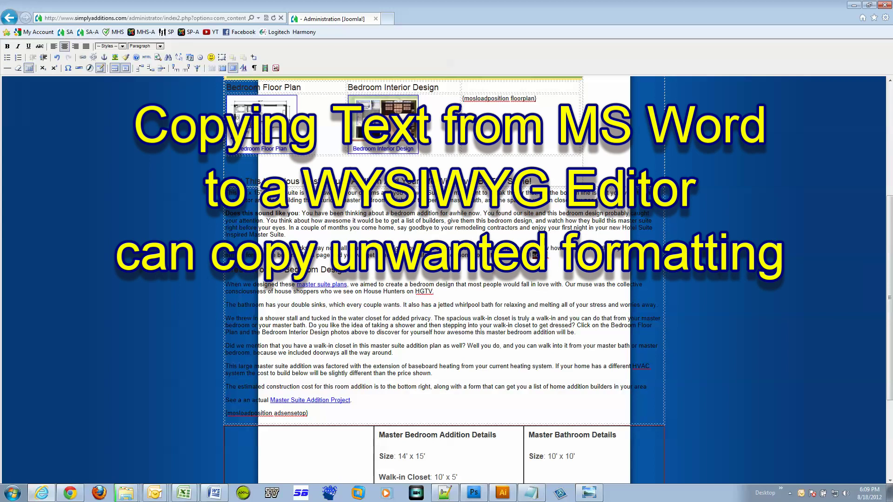
pyautogui.click(583, 307)
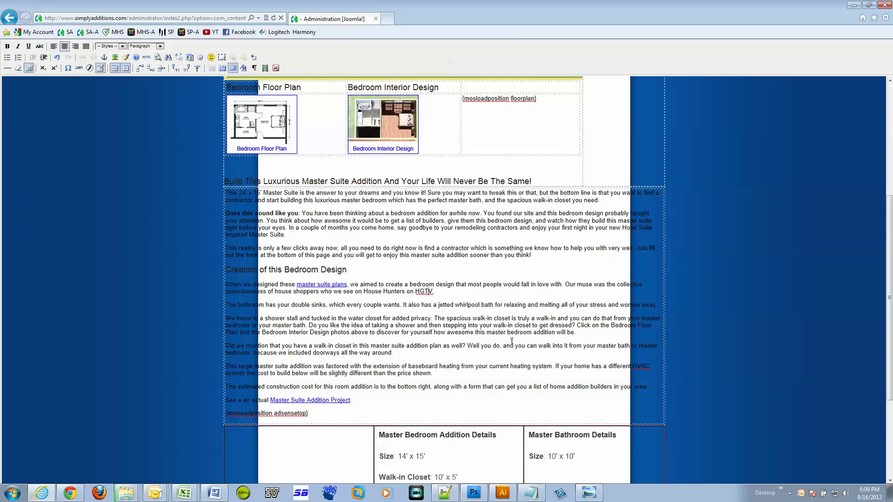
pyautogui.scroll(3, 509, 342)
pyautogui.scroll(-2, 503, 339)
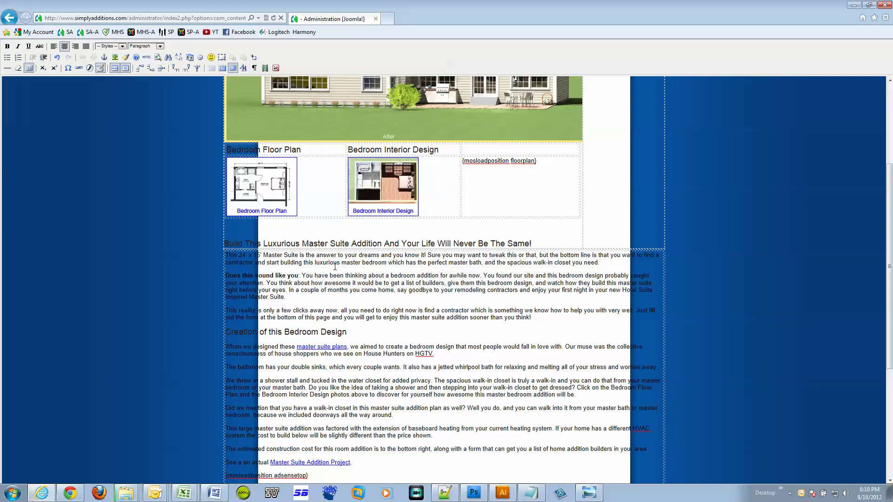
# - Check the article text's context menu, dismiss it, and scroll back to the top
pyautogui.rightClick(409, 275)
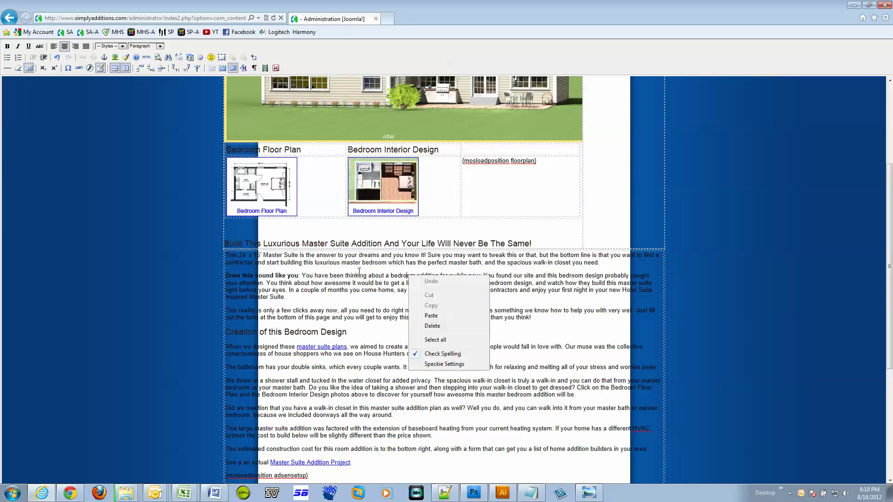
pyautogui.press('Escape')
pyautogui.scroll(-2, 470, 354)
pyautogui.scroll(1, 469, 355)
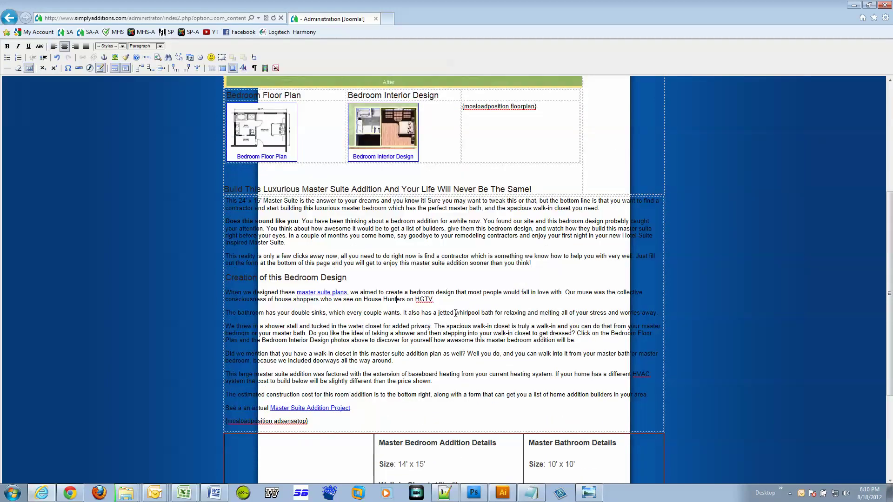
pyautogui.scroll(-3, 500, 331)
pyautogui.scroll(5, 593, 385)
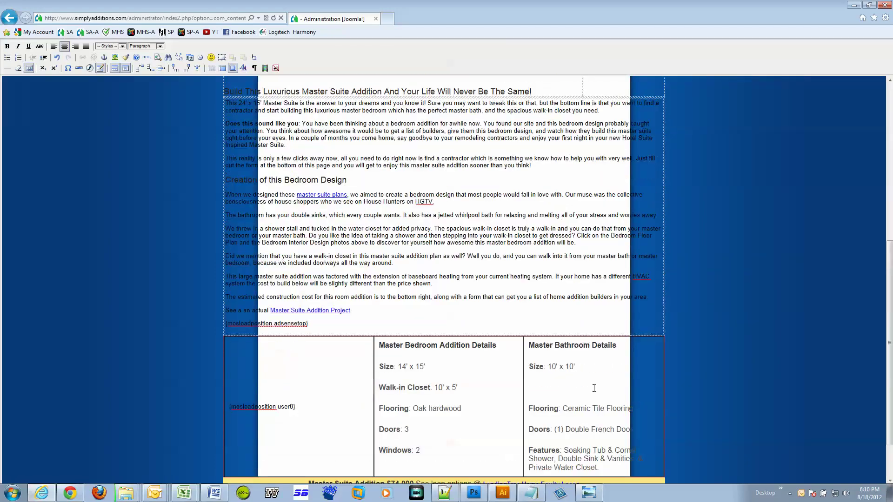
pyautogui.scroll(2, 590, 381)
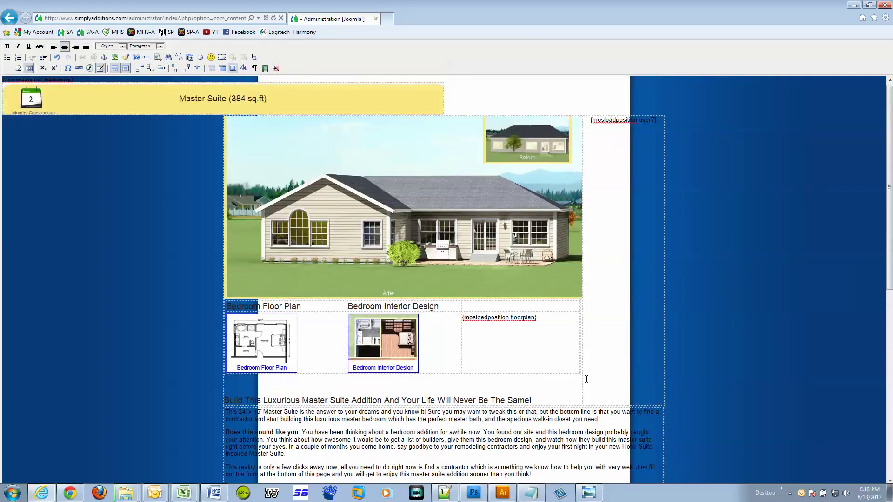